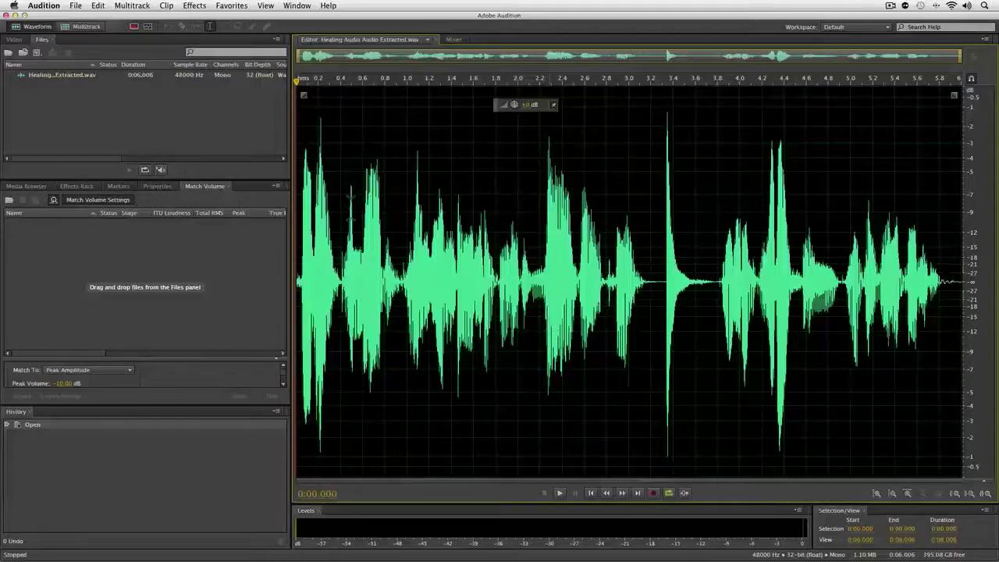
# - Play the dialogue clip from near its start, then switch to the spectral frequency display
pyautogui.click(333, 173)
pyautogui.press('space')
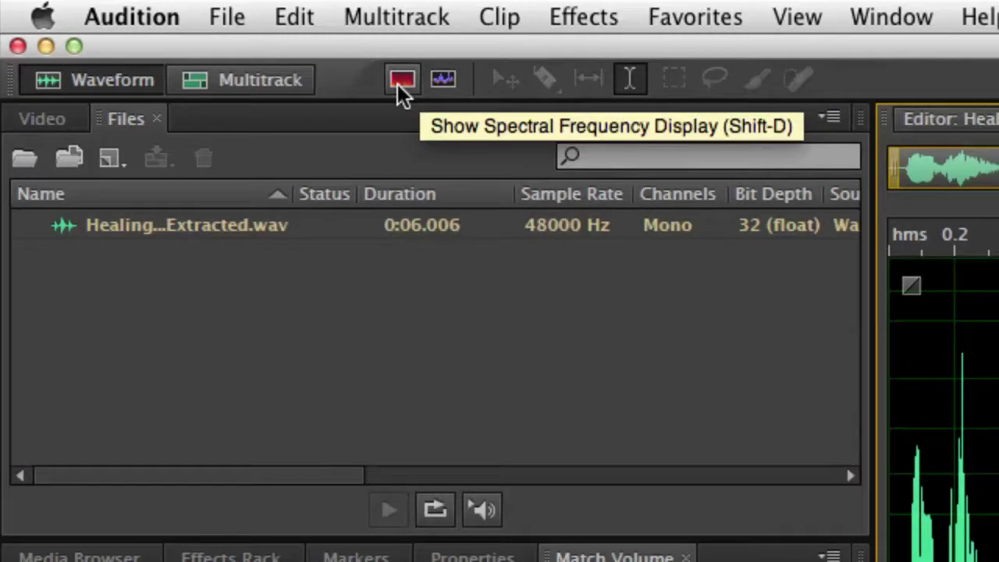
pyautogui.click(402, 80)
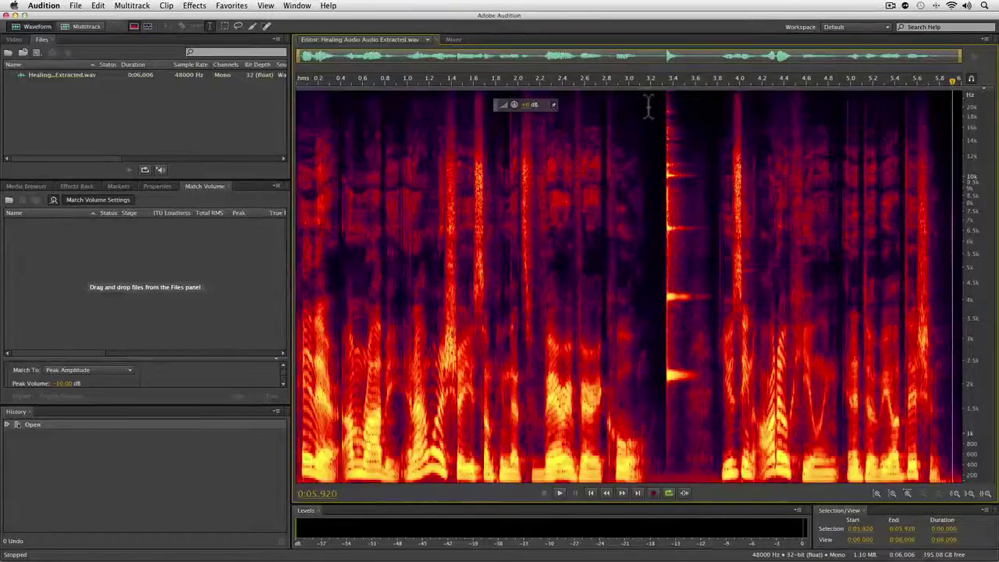
# - Drag the waveform/spectral divider so the spectrogram fills most of the editor
pyautogui.moveTo(646, 88)
pyautogui.mouseDown()
pyautogui.moveTo(685, 451)
pyautogui.moveTo(656, 291)
pyautogui.mouseUp()
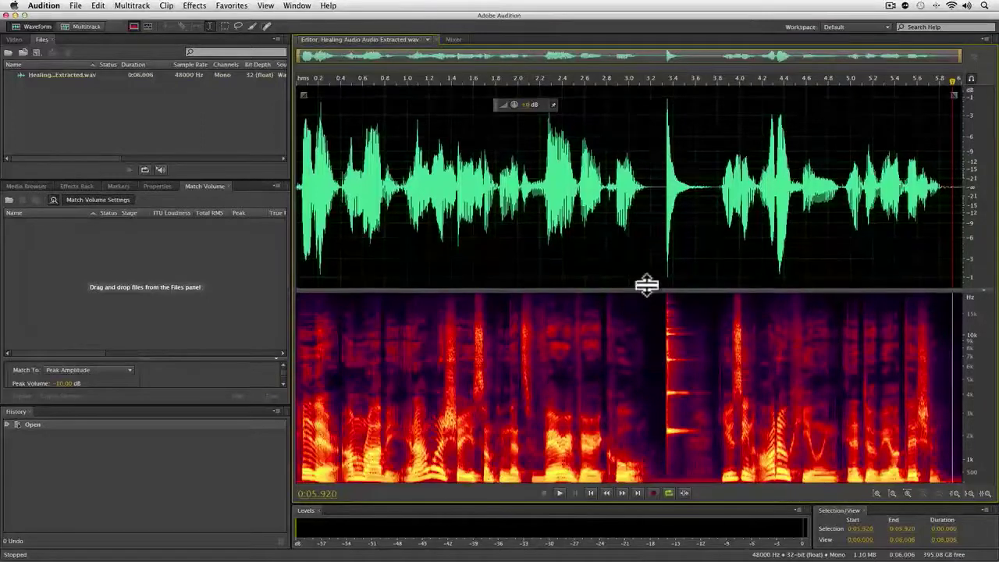
pyautogui.moveTo(646, 291); pyautogui.dragTo(631, 80)
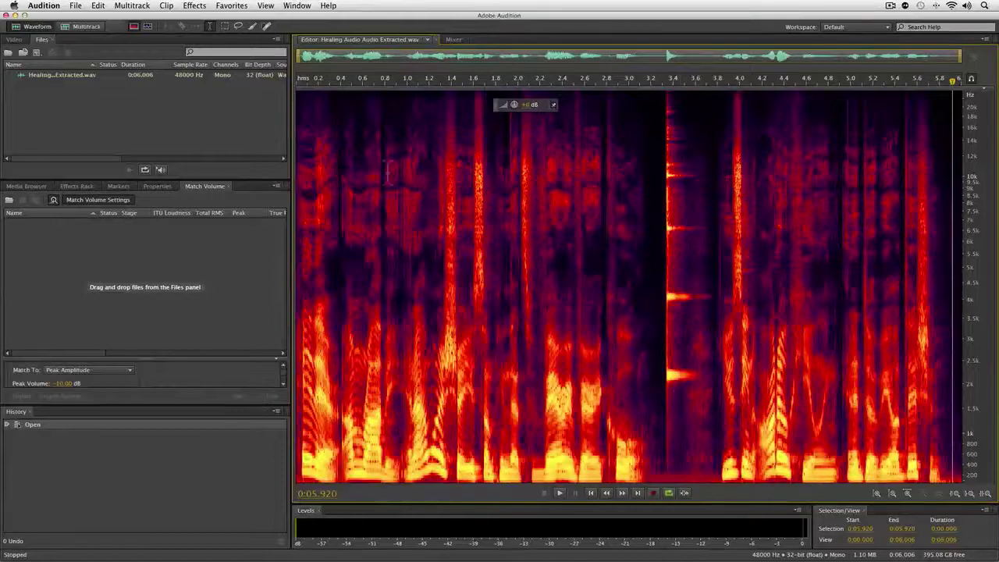
pyautogui.click(224, 26)
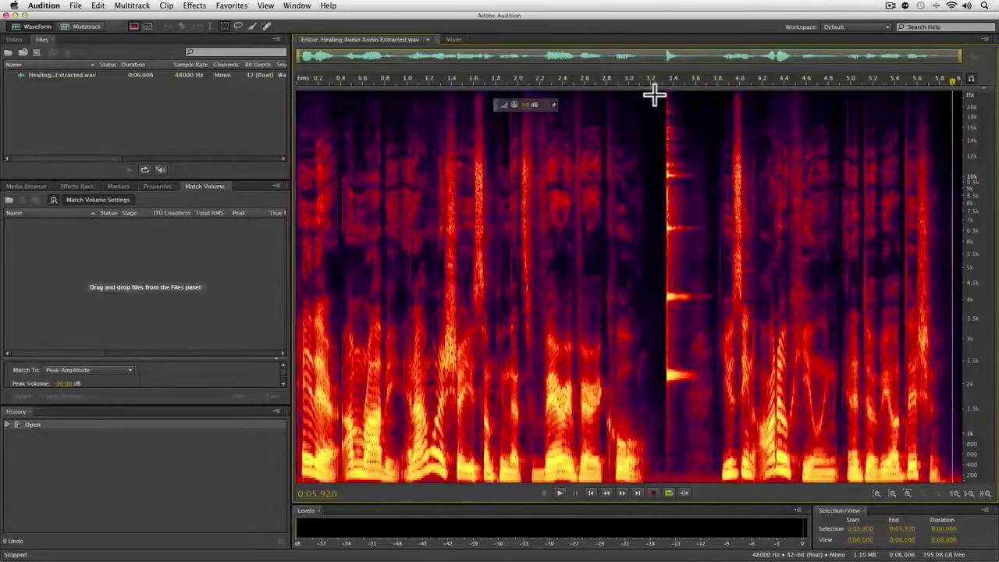
# - Marquee-select the ding from 3.304 to 3.800 seconds across all frequencies
pyautogui.moveTo(653, 95); pyautogui.dragTo(719, 471)
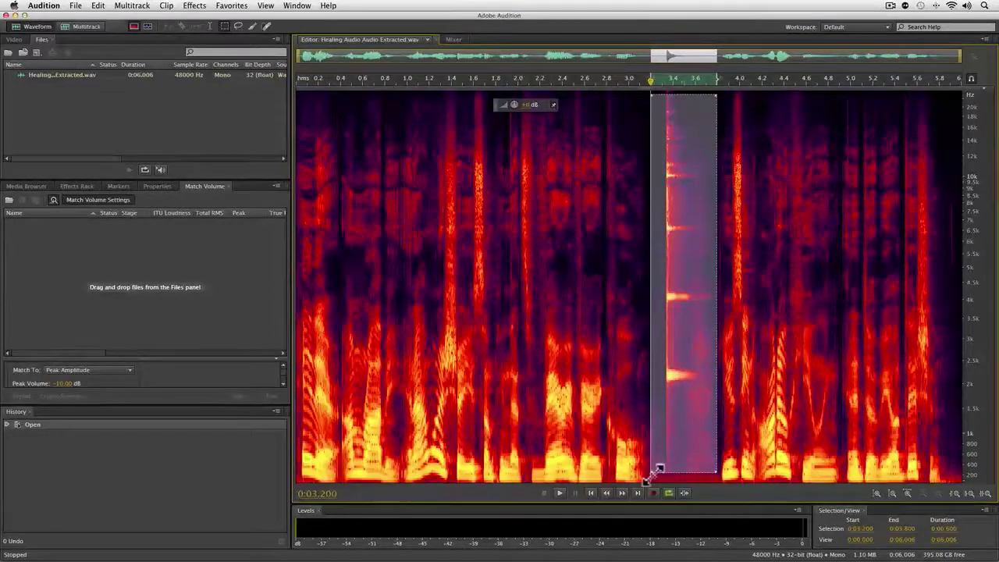
pyautogui.moveTo(652, 473); pyautogui.dragTo(665, 472)
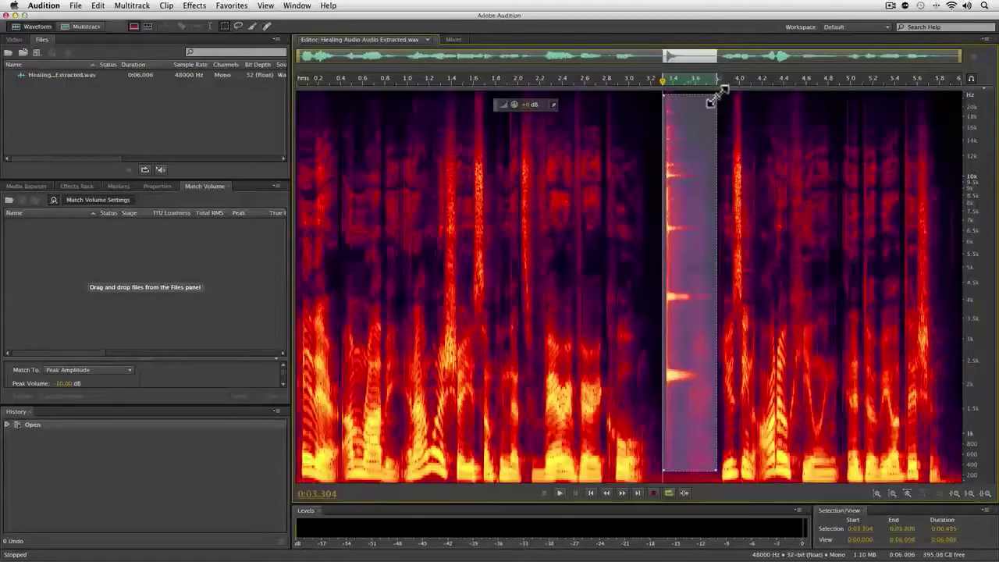
pyautogui.moveTo(715, 95); pyautogui.dragTo(716, 90)
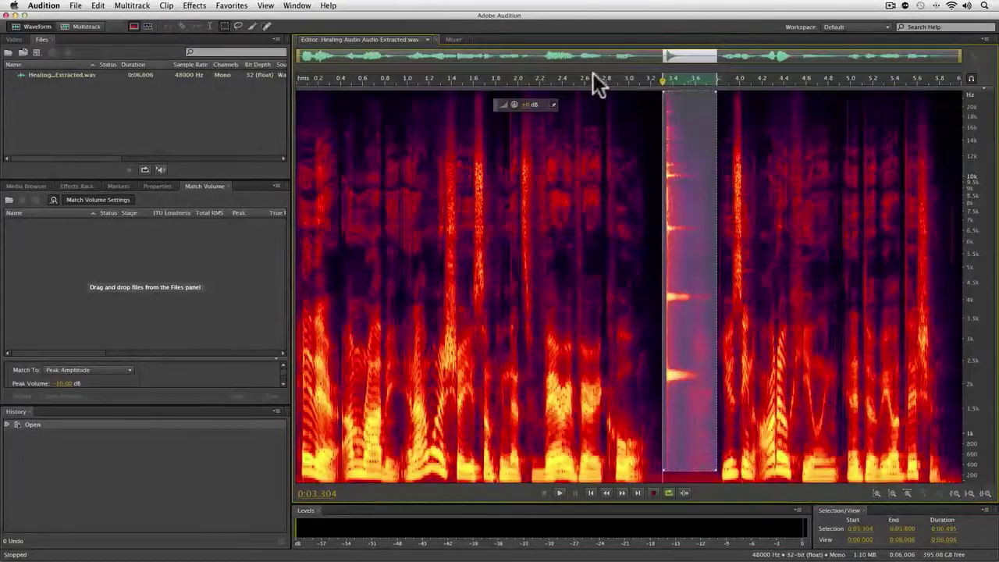
pyautogui.click(234, 5)
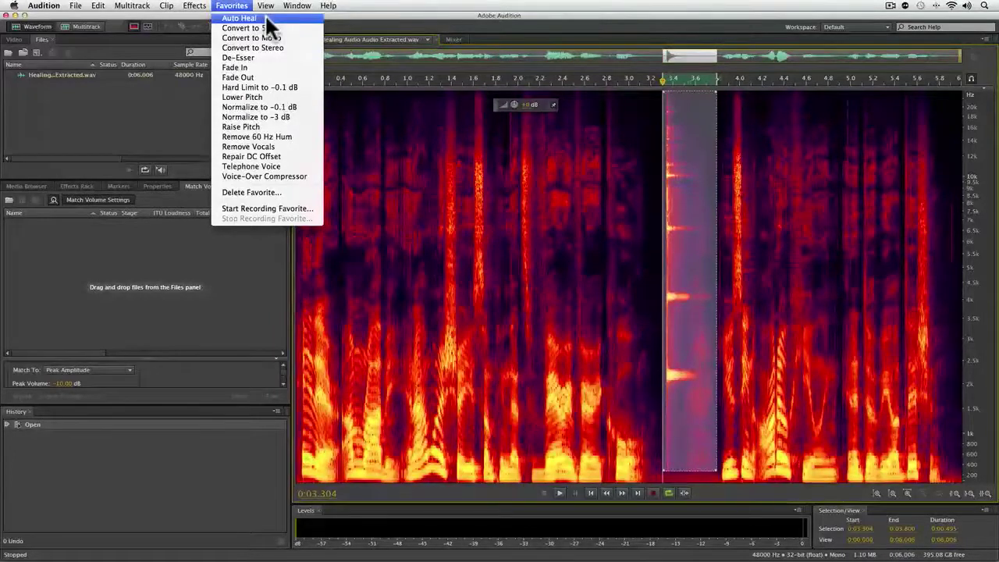
# - Apply Favorites > Auto Heal to the selected ding, deselect, and play back the result
pyautogui.click(266, 18)
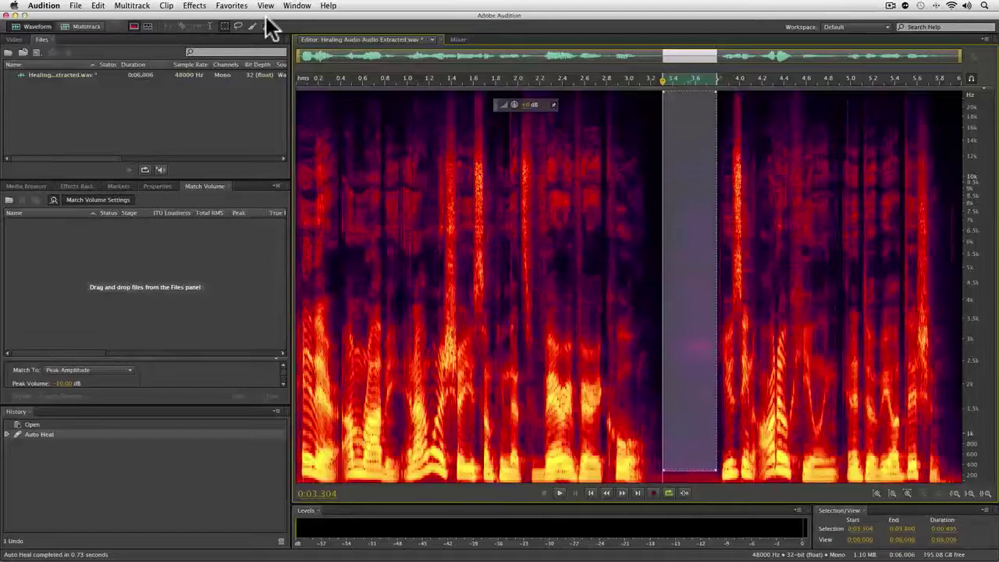
pyautogui.click(266, 25)
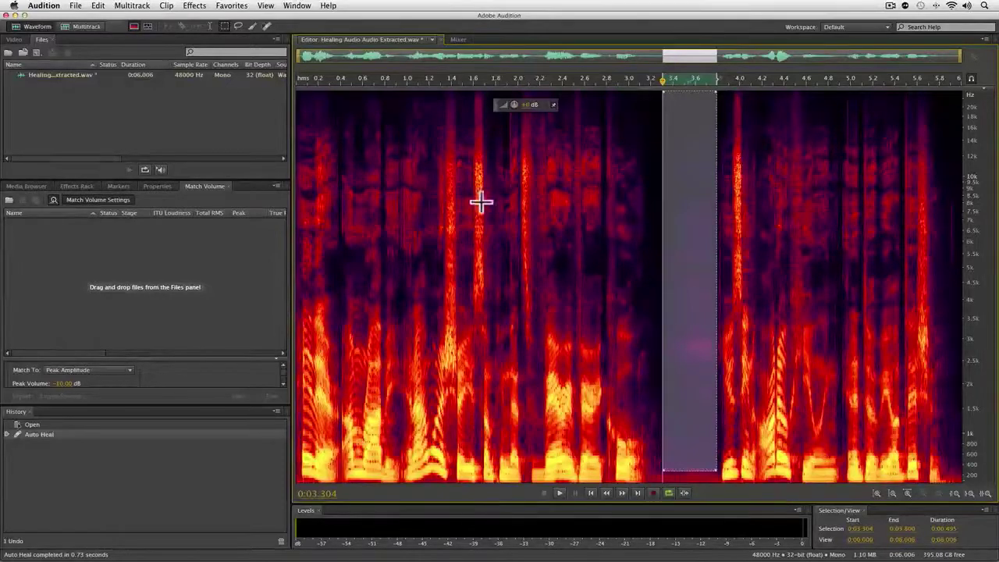
pyautogui.click(502, 217)
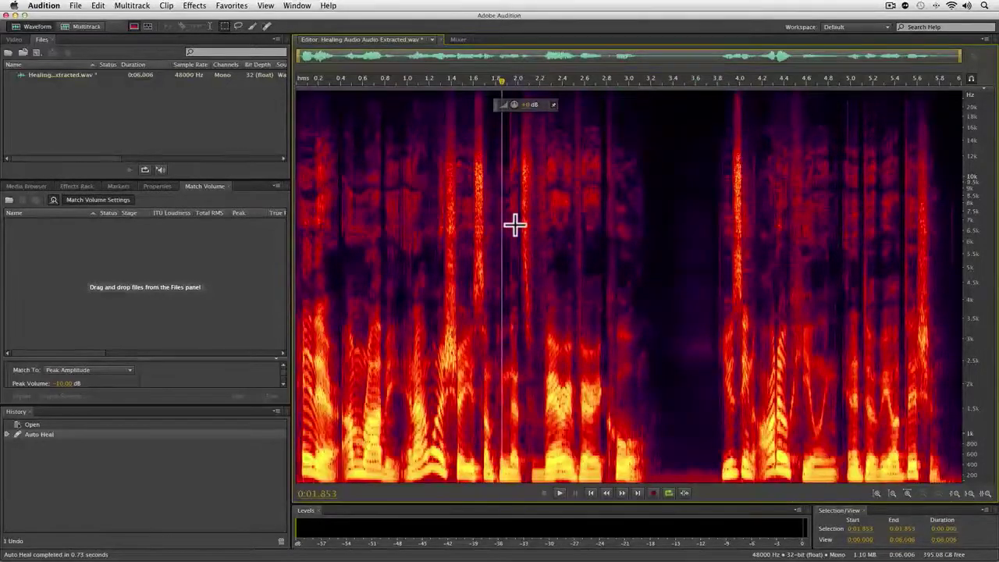
pyautogui.press('space')
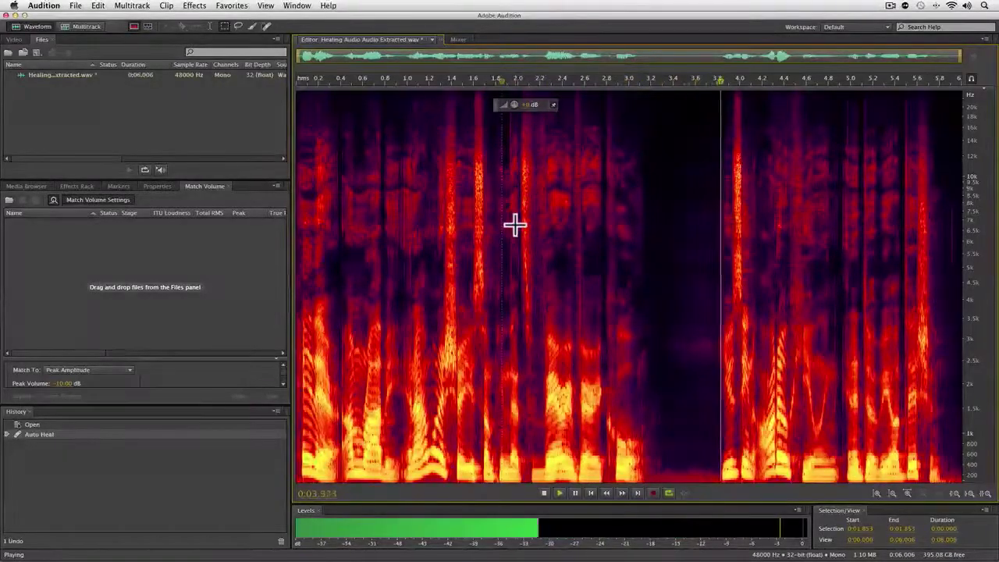
pyautogui.press('space')
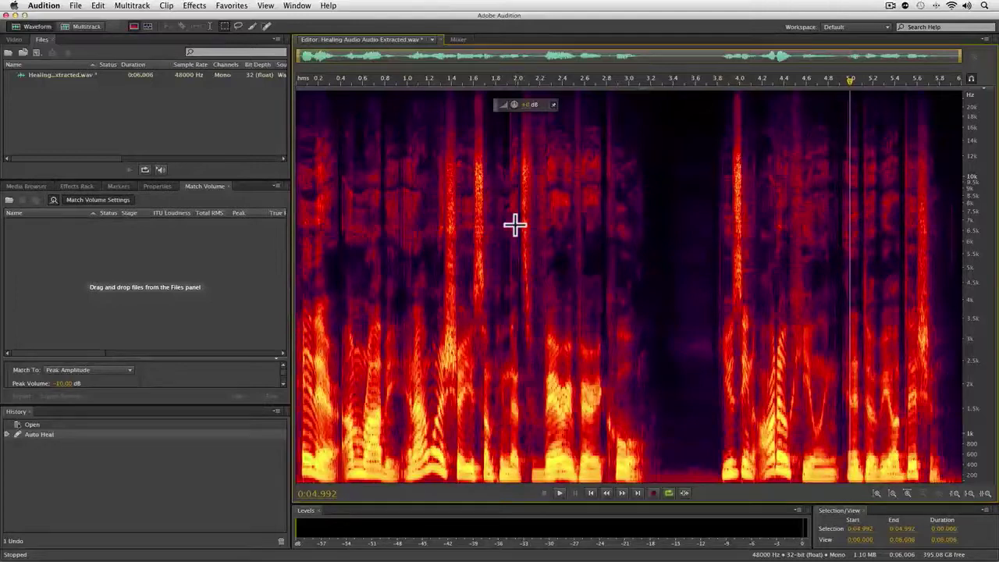
# - Zoom in and paint Spot Healing Brush strokes over the faint ding residue near 3.2–3.8 seconds
pyautogui.press('=')
pyautogui.press('=')
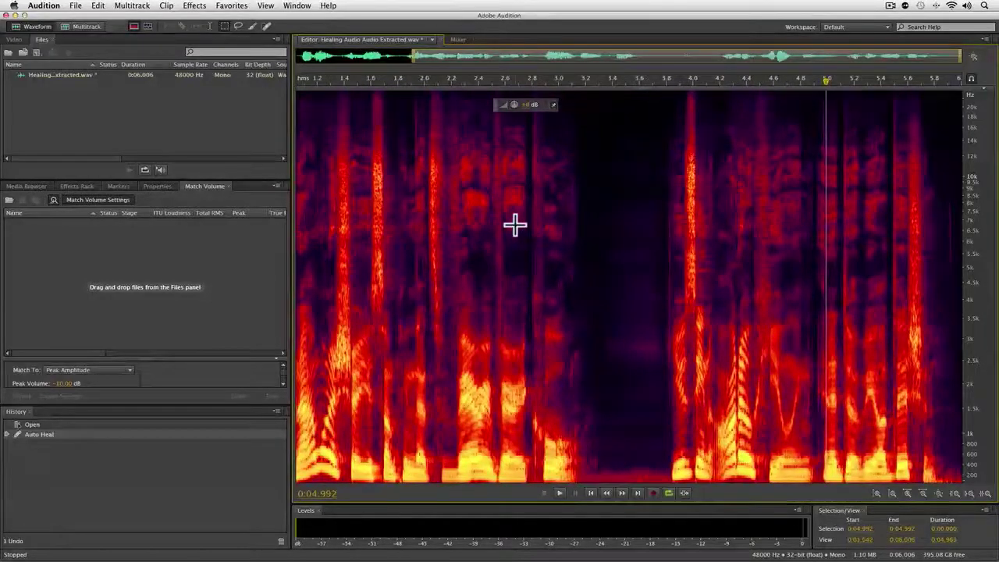
pyautogui.press('=')
pyautogui.press('=')
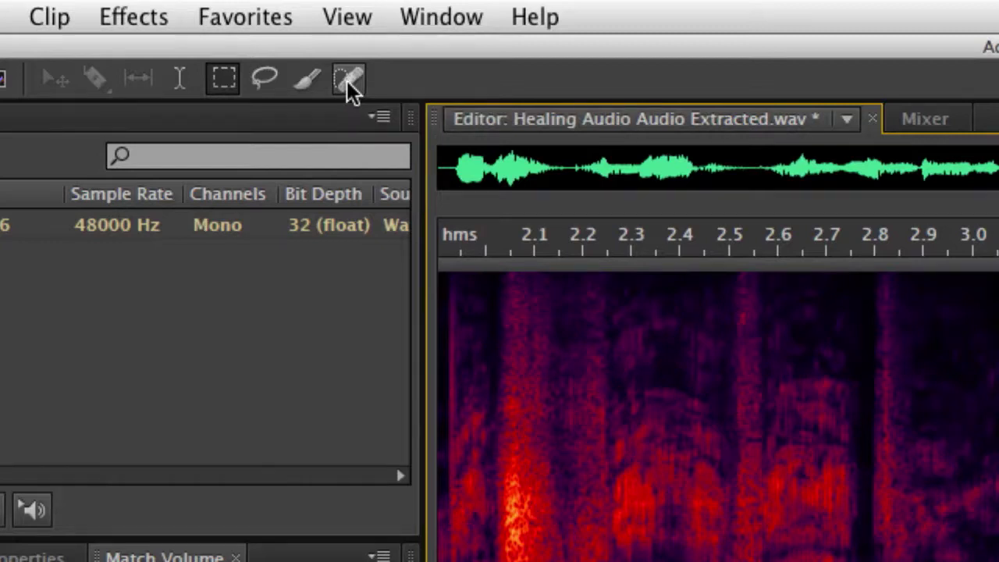
pyautogui.click(346, 81)
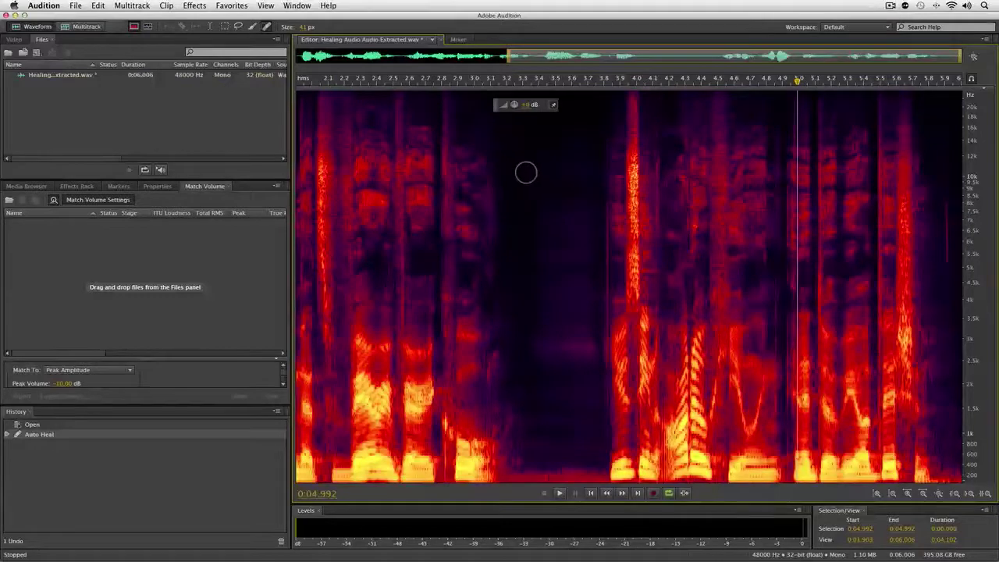
pyautogui.moveTo(535, 171)
pyautogui.mouseDown()
pyautogui.moveTo(580, 173)
pyautogui.moveTo(589, 408)
pyautogui.moveTo(559, 414)
pyautogui.moveTo(542, 363)
pyautogui.moveTo(558, 343)
pyautogui.moveTo(566, 394)
pyautogui.moveTo(557, 396)
pyautogui.moveTo(572, 402)
pyautogui.mouseUp()
pyautogui.moveTo(570, 336)
pyautogui.mouseDown()
pyautogui.moveTo(565, 295)
pyautogui.moveTo(546, 304)
pyautogui.moveTo(542, 297)
pyautogui.moveTo(558, 290)
pyautogui.moveTo(551, 273)
pyautogui.moveTo(561, 262)
pyautogui.moveTo(542, 251)
pyautogui.moveTo(566, 242)
pyautogui.moveTo(538, 235)
pyautogui.moveTo(562, 222)
pyautogui.moveTo(521, 214)
pyautogui.moveTo(565, 203)
pyautogui.moveTo(532, 191)
pyautogui.moveTo(569, 189)
pyautogui.mouseUp()
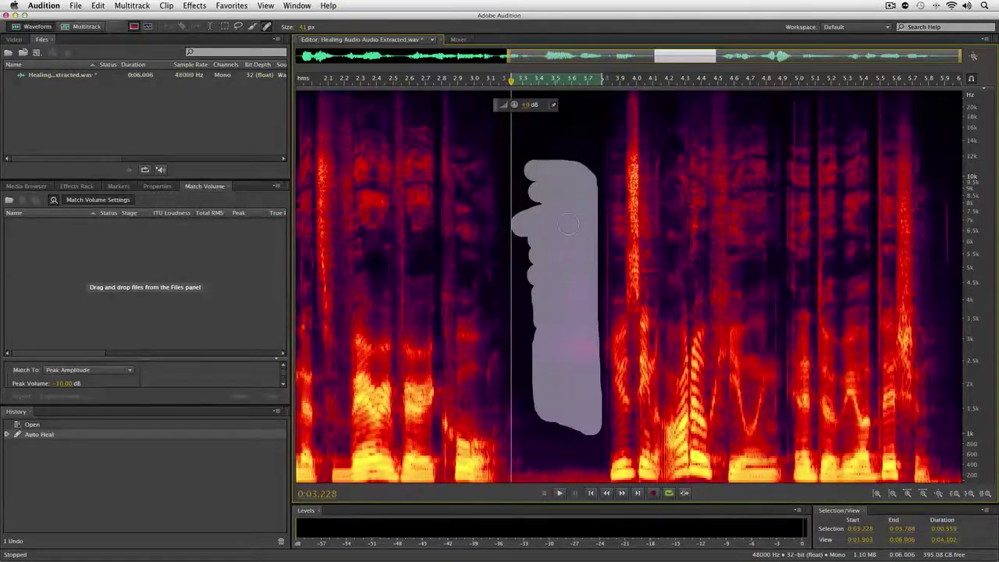
pyautogui.moveTo(568, 225); pyautogui.dragTo(567, 225)
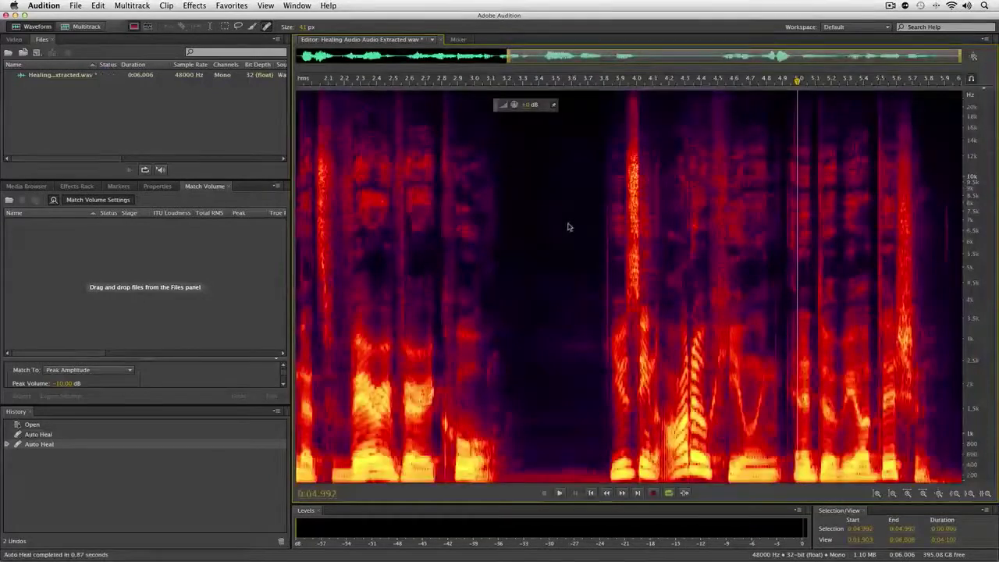
pyautogui.click(347, 81)
# - Play back from 2.2 seconds and heal the remaining mid-frequency ding patch with another stroke
pyautogui.press('space')
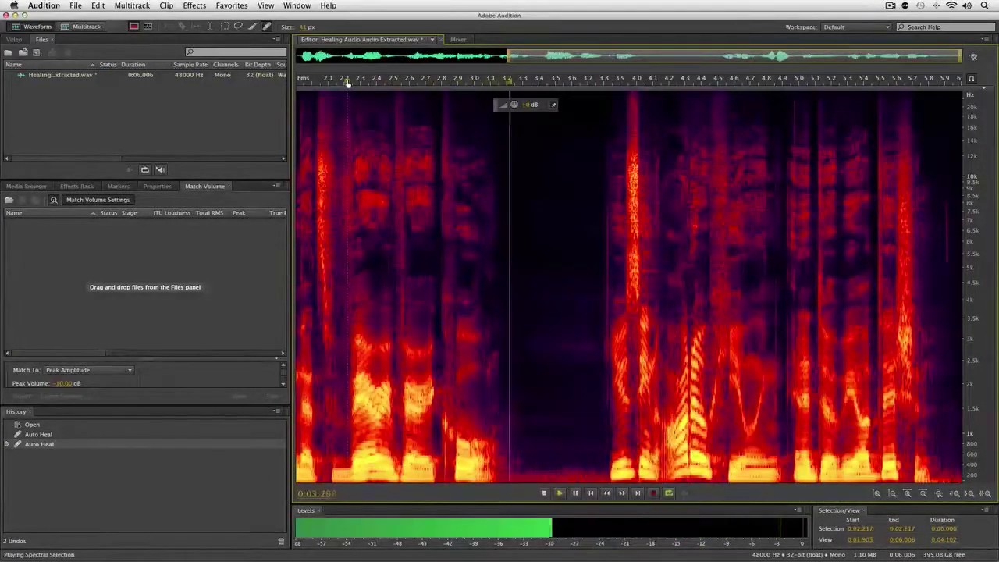
pyautogui.press('space')
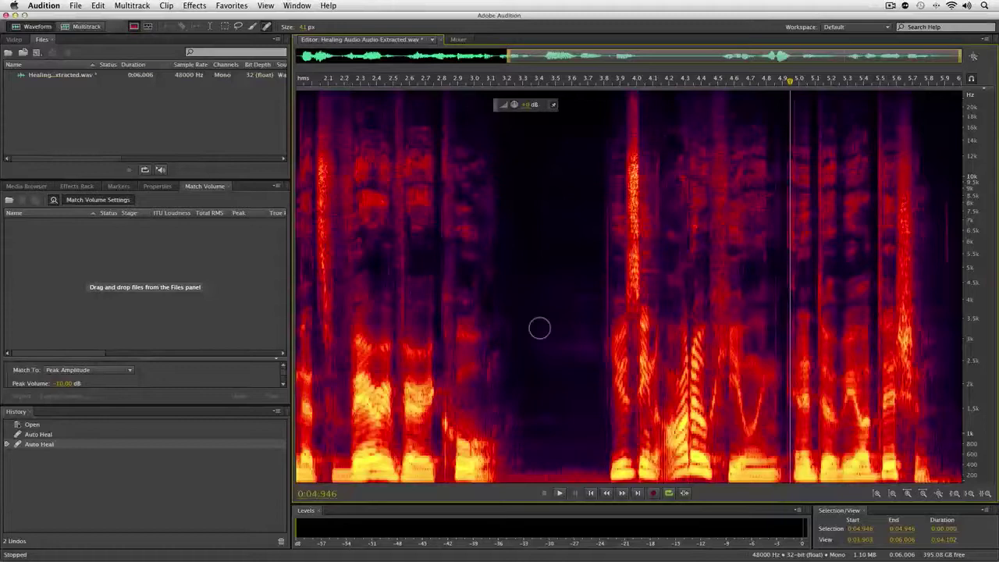
pyautogui.moveTo(537, 339)
pyautogui.mouseDown()
pyautogui.moveTo(586, 329)
pyautogui.moveTo(554, 360)
pyautogui.moveTo(527, 355)
pyautogui.mouseUp()
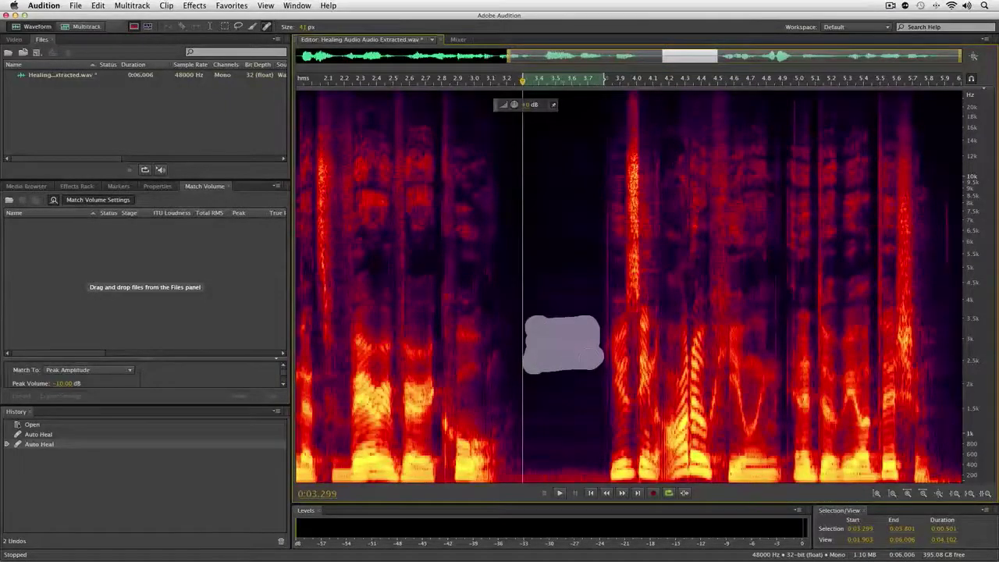
pyautogui.moveTo(589, 365); pyautogui.dragTo(586, 367)
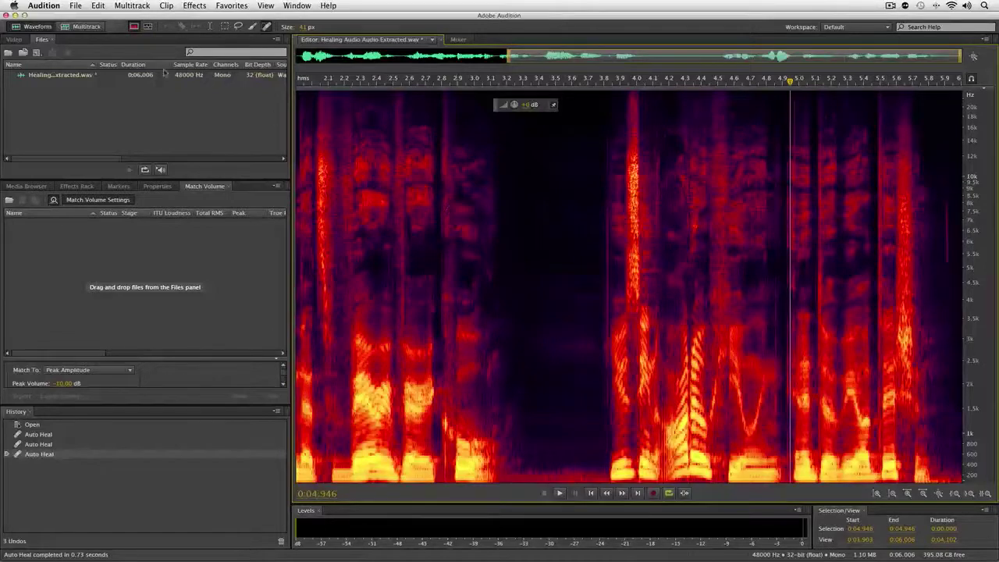
pyautogui.click(75, 6)
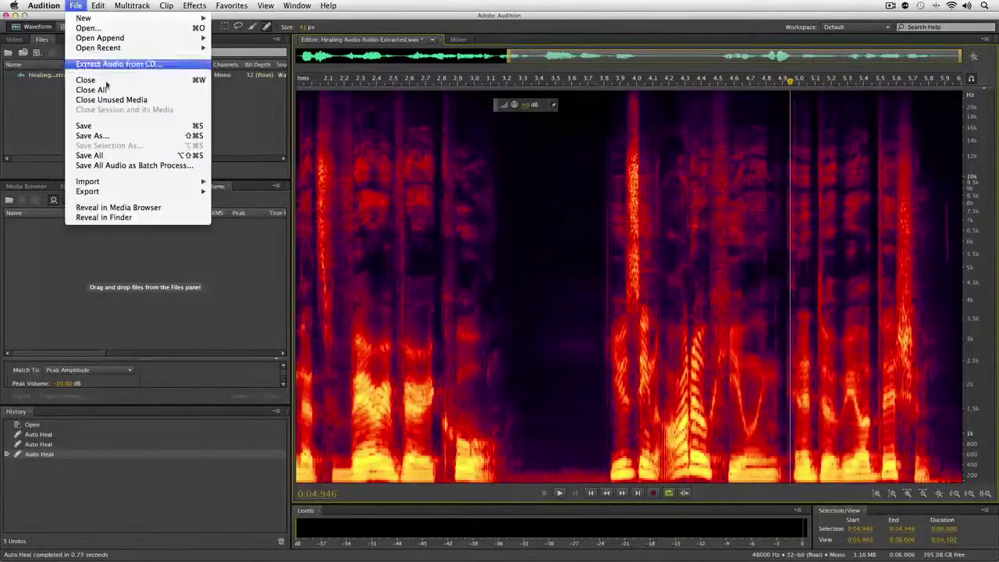
# - Save the ding-free dialogue clip with File > Save
pyautogui.click(114, 127)
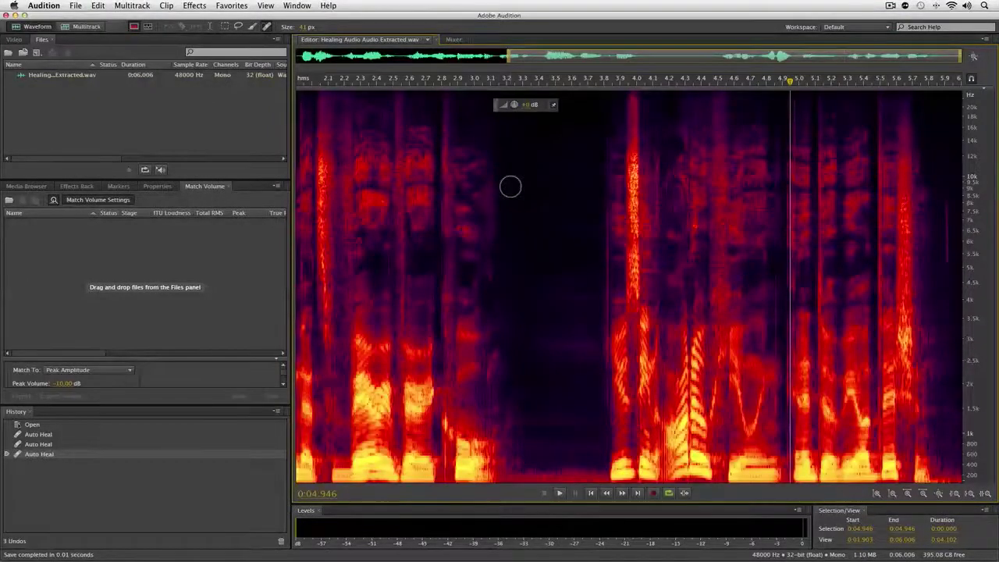
pyautogui.press('space')
pyautogui.press('space')
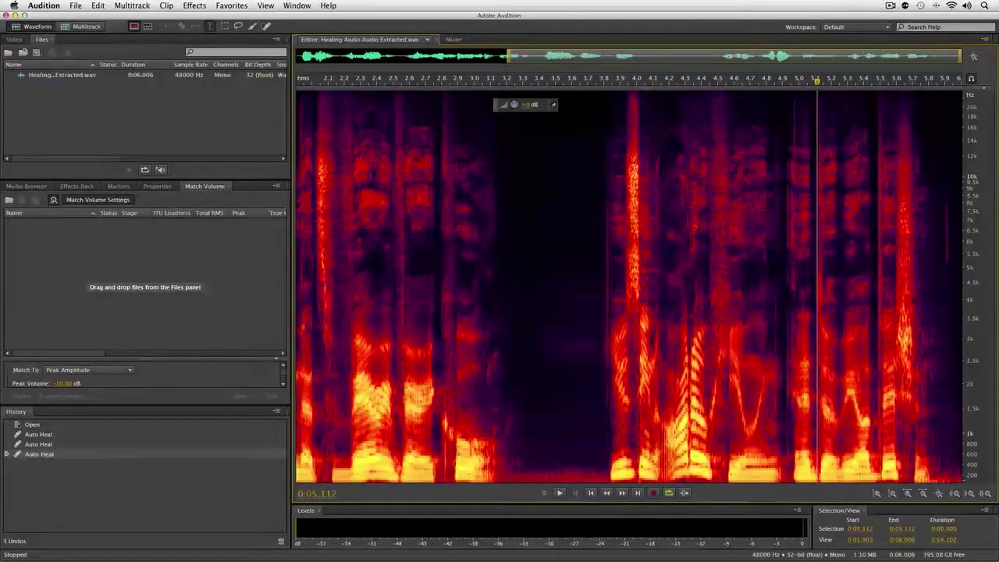